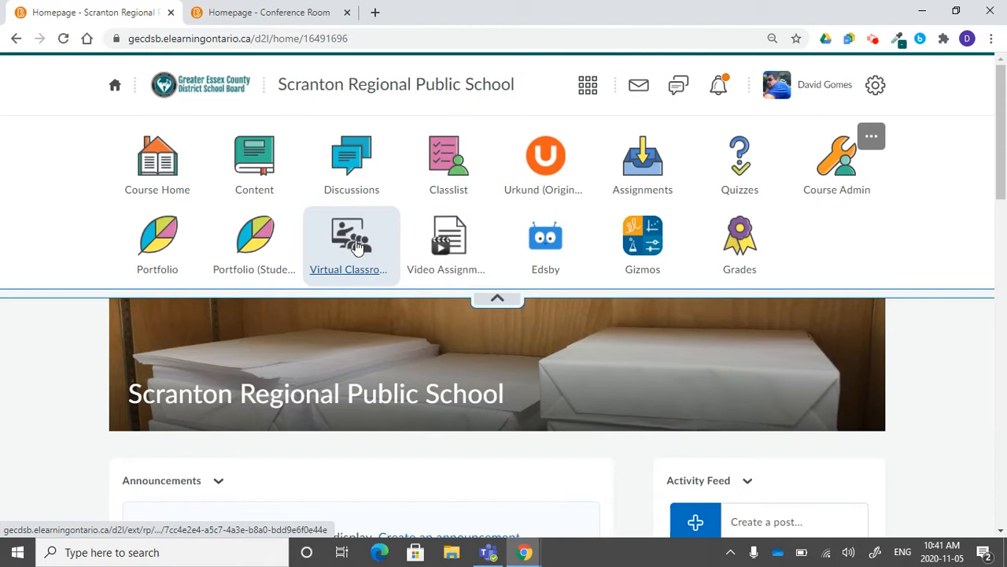
- Open the Virtual Classroom of the Conference Room course and grant YouSeeU access with "Do not ask me again for this application" enabled
{"action": "left_click", "coordinate": [273, 22]}
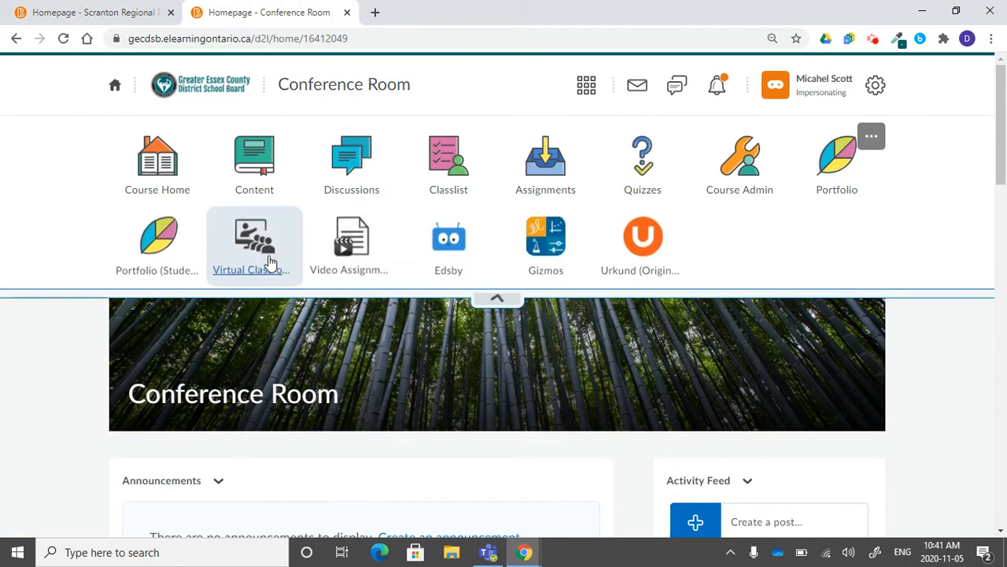
{"action": "left_click", "coordinate": [267, 263]}
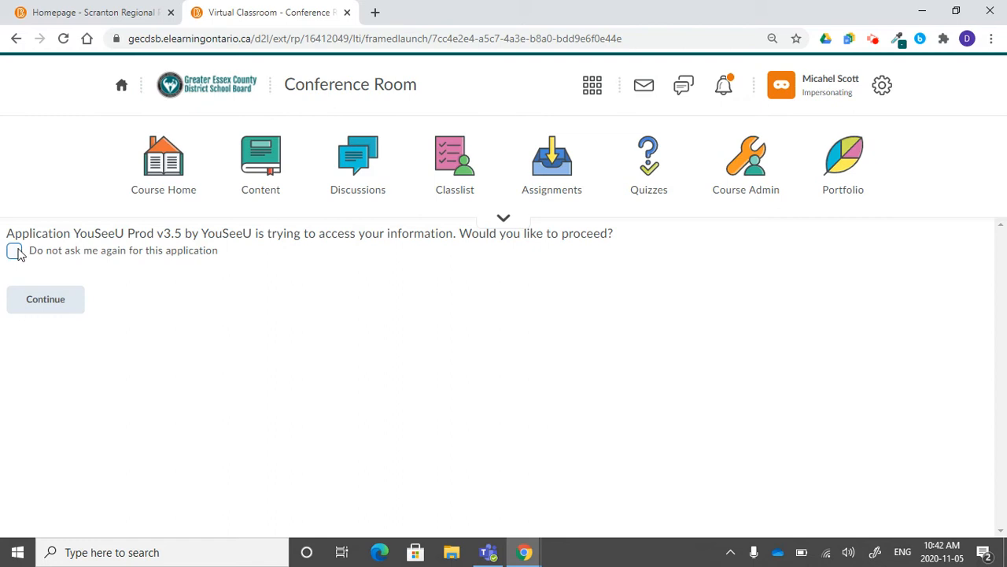
{"action": "left_click", "coordinate": [17, 252]}
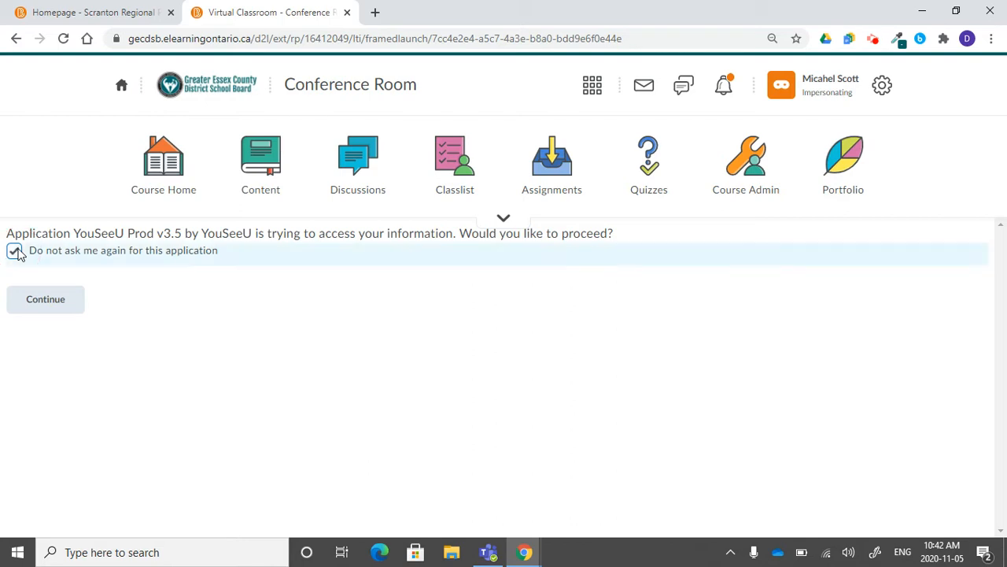
{"action": "left_click", "coordinate": [55, 301]}
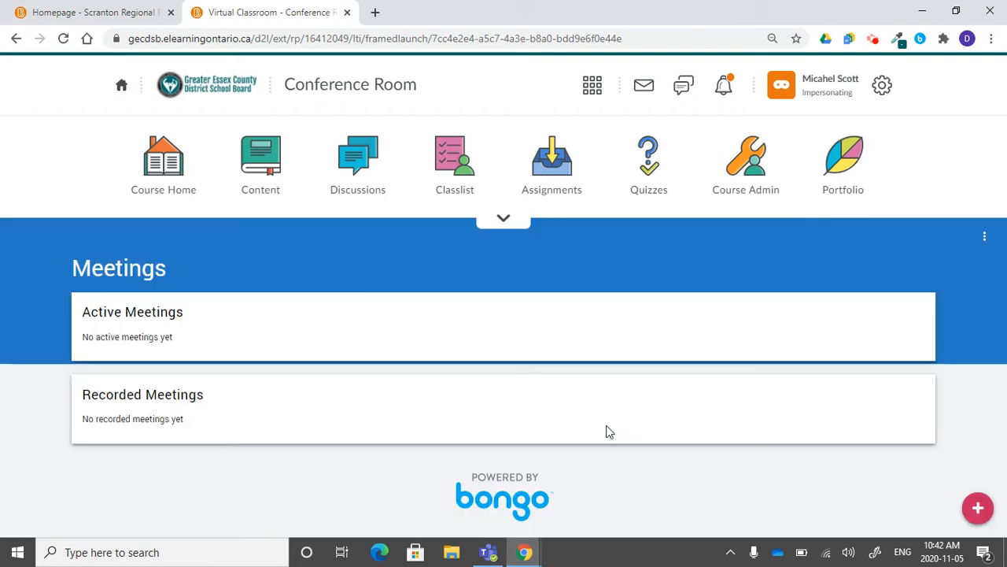
- Start scheduling a new meeting titled "Conference Room Meeting" with the meeting date 11/5/2020
{"action": "left_click", "coordinate": [978, 509]}
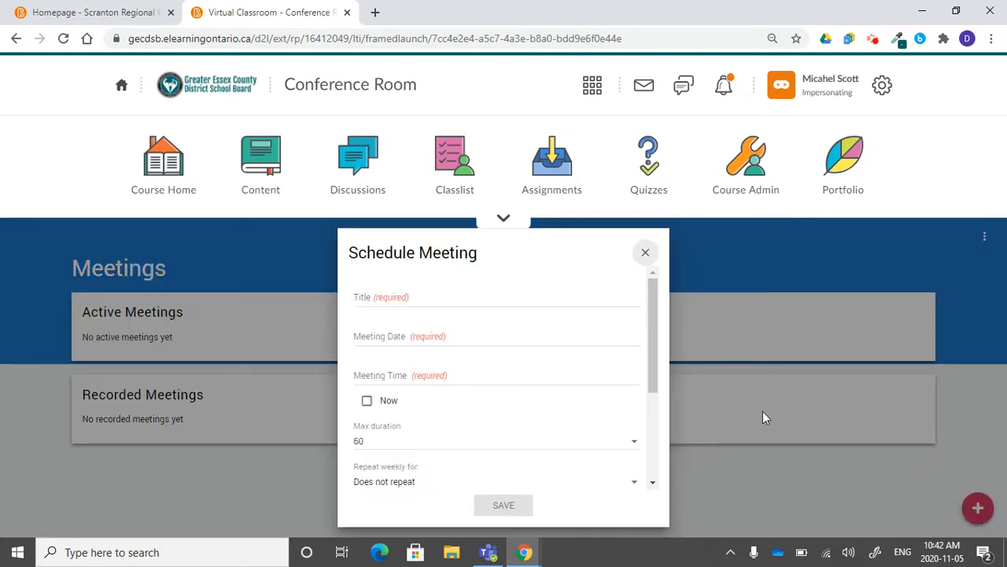
{"action": "left_click", "coordinate": [386, 295]}
{"action": "type", "text": "Conference Room Meeting"}
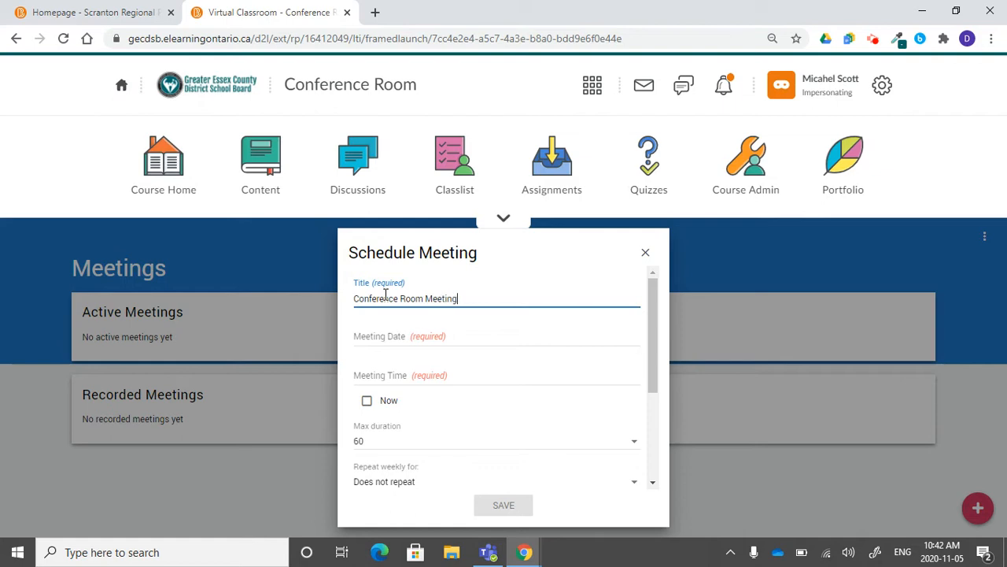
{"action": "left_click", "coordinate": [388, 337]}
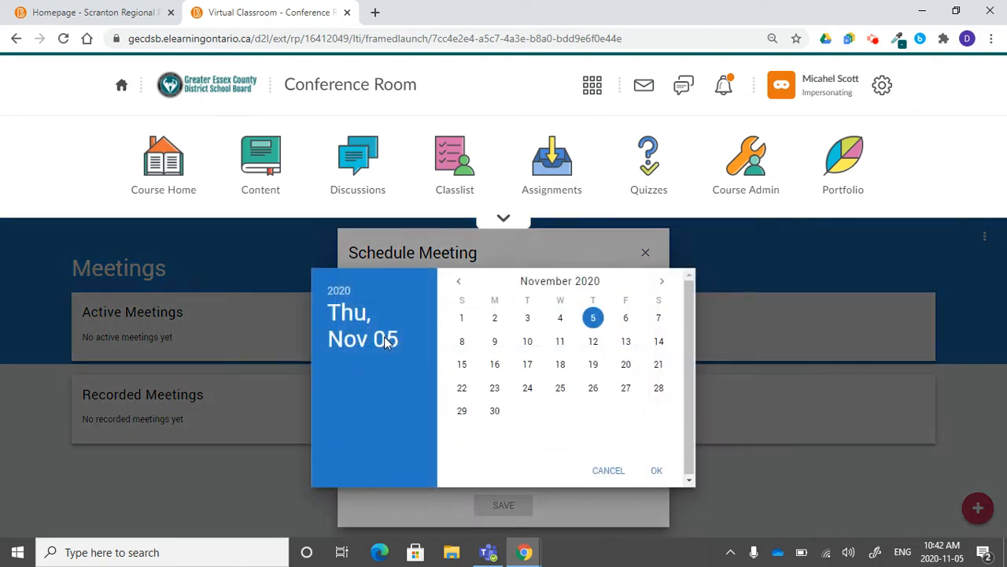
{"action": "left_click", "coordinate": [661, 480]}
- Set the meeting time to 10:47 AM, leaving the Now option off
{"action": "left_click", "coordinate": [396, 386]}
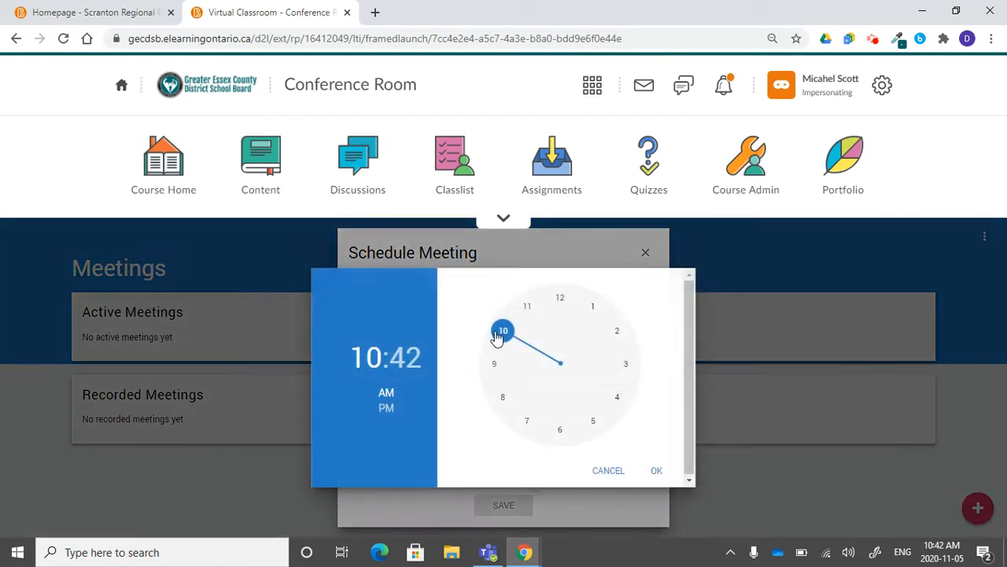
{"action": "left_click", "coordinate": [407, 356]}
{"action": "left_click", "coordinate": [488, 381]}
{"action": "left_click_drag", "start_coordinate": [488, 381], "coordinate": [490, 339]}
{"action": "left_click", "coordinate": [658, 470]}
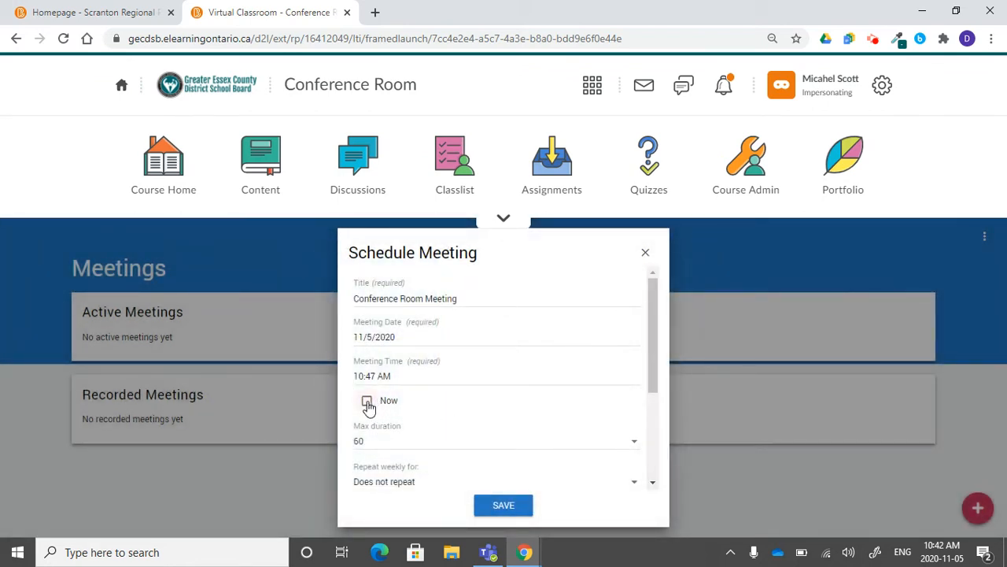
{"action": "left_click", "coordinate": [370, 405]}
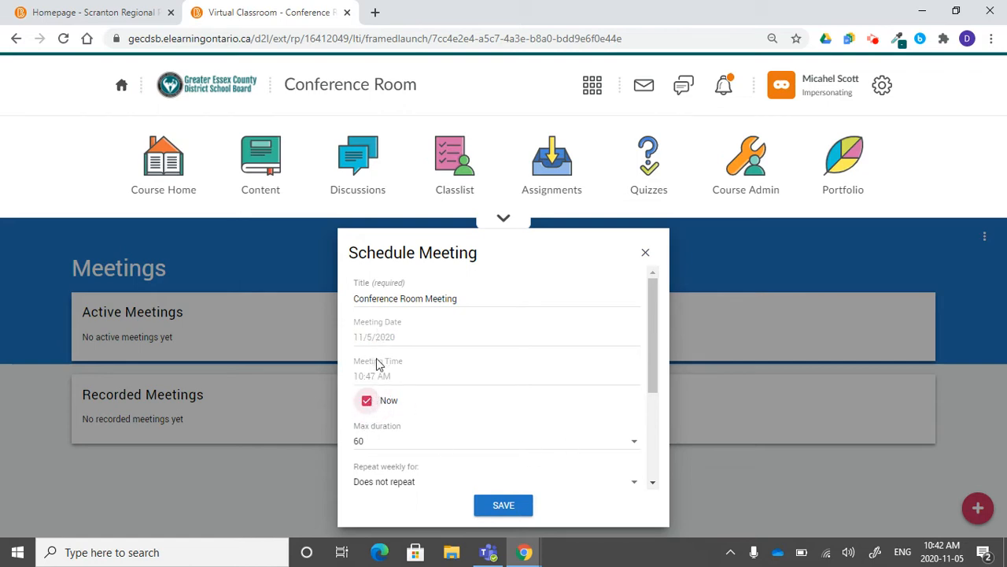
{"action": "left_click", "coordinate": [371, 407]}
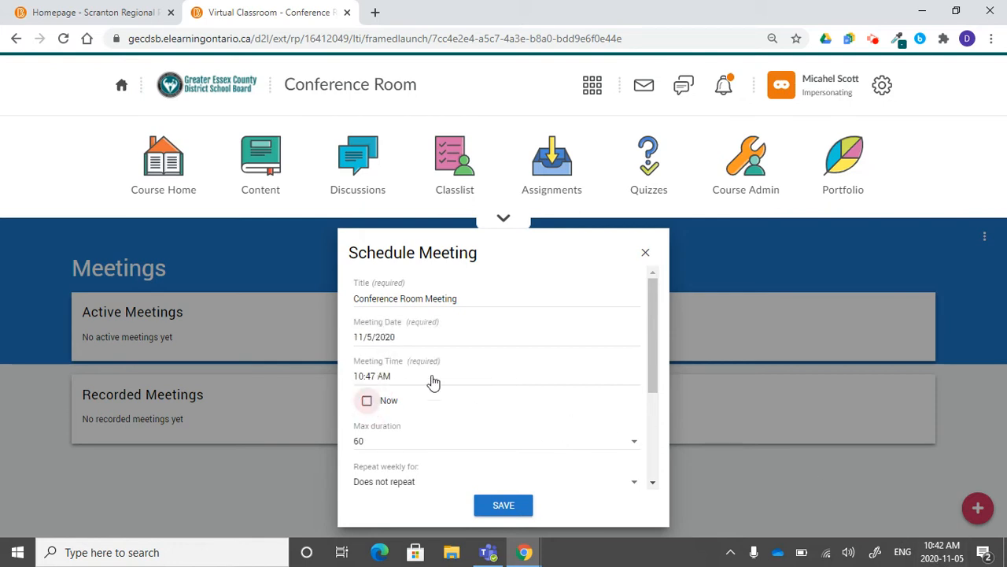
- Set the meeting's max duration to 30
{"action": "scroll", "coordinate": [429, 382], "scroll_direction": "down", "scroll_amount": 5}
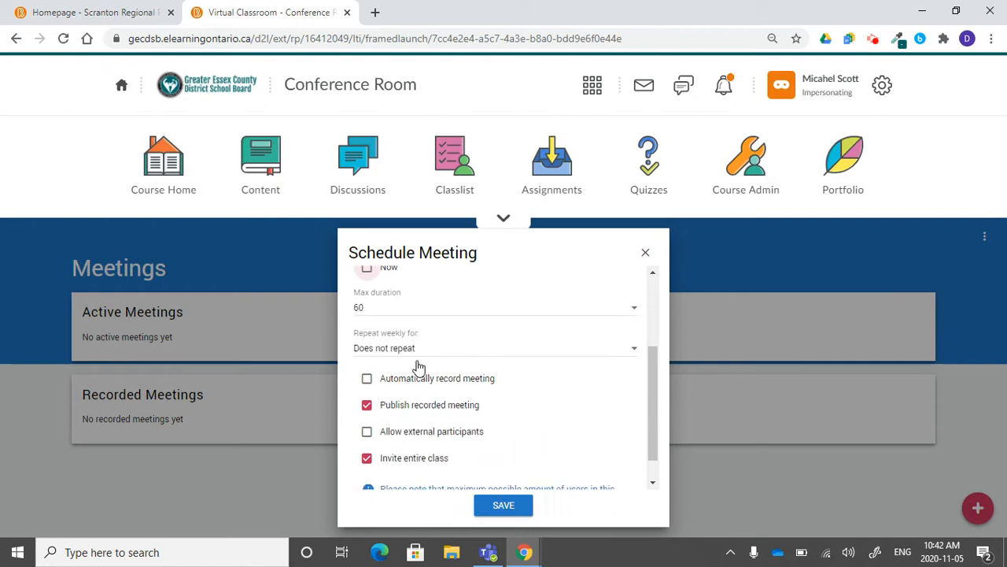
{"action": "left_click", "coordinate": [438, 296]}
{"action": "left_click_drag", "start_coordinate": [634, 378], "coordinate": [635, 425]}
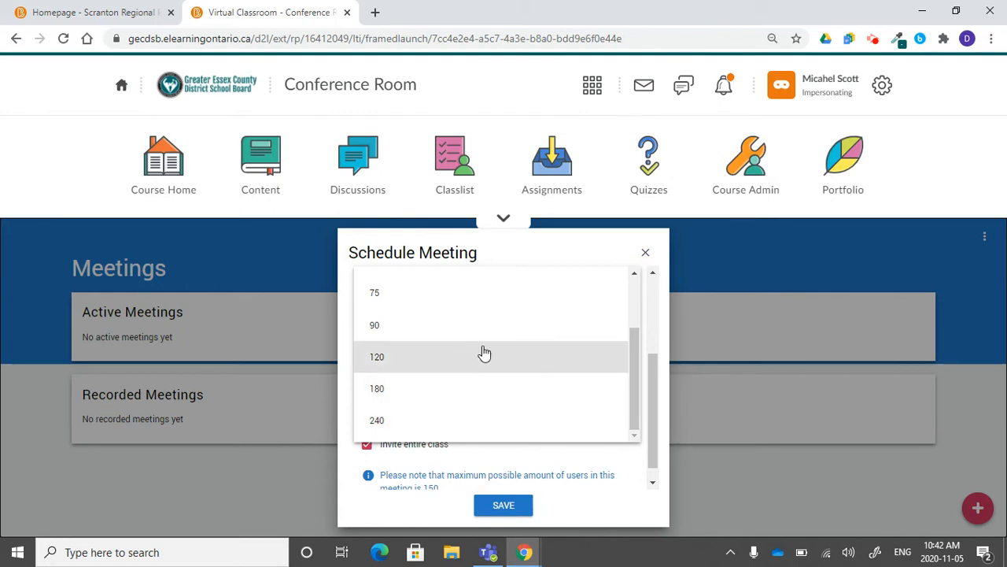
{"action": "scroll", "coordinate": [520, 354], "scroll_direction": "up", "scroll_amount": 2}
{"action": "left_click", "coordinate": [448, 309]}
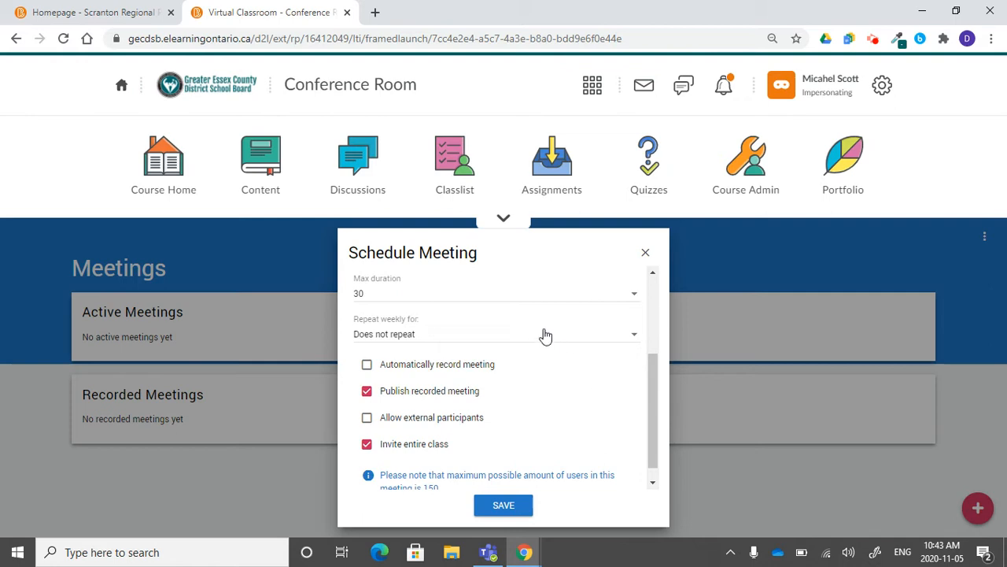
- Make the meeting repeat weekly for 2 weeks
{"action": "left_click", "coordinate": [450, 337]}
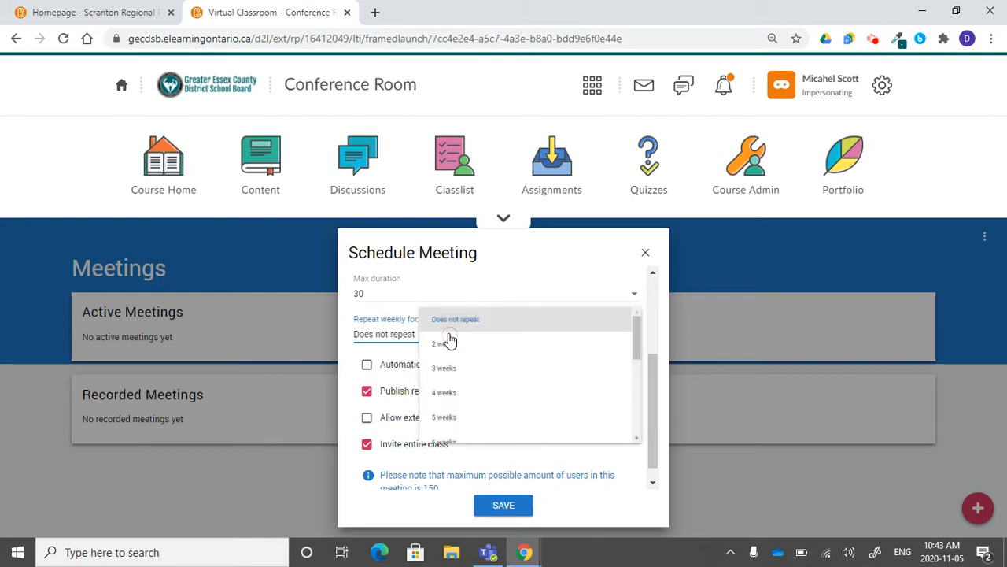
{"action": "left_click", "coordinate": [635, 339]}
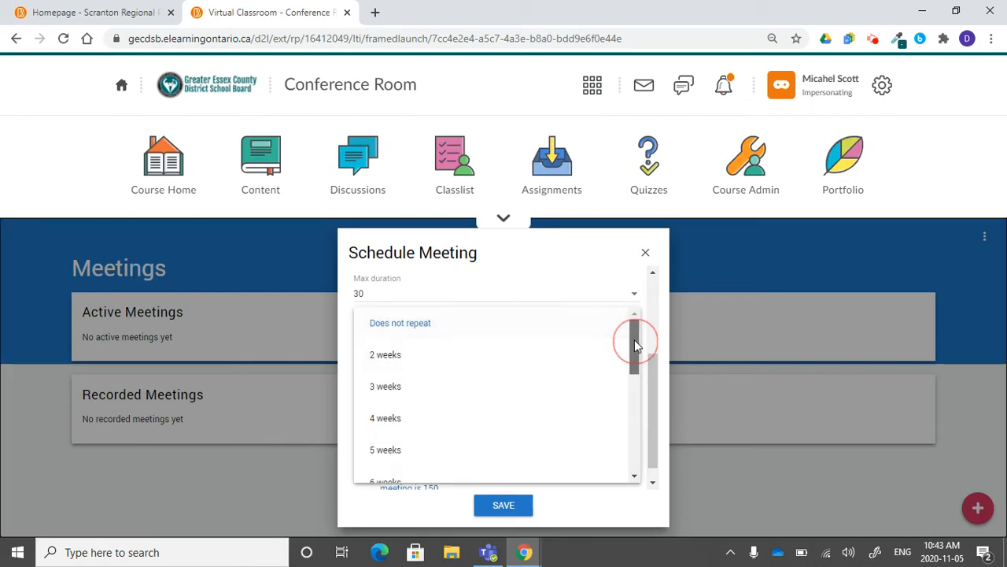
{"action": "left_click", "coordinate": [458, 357]}
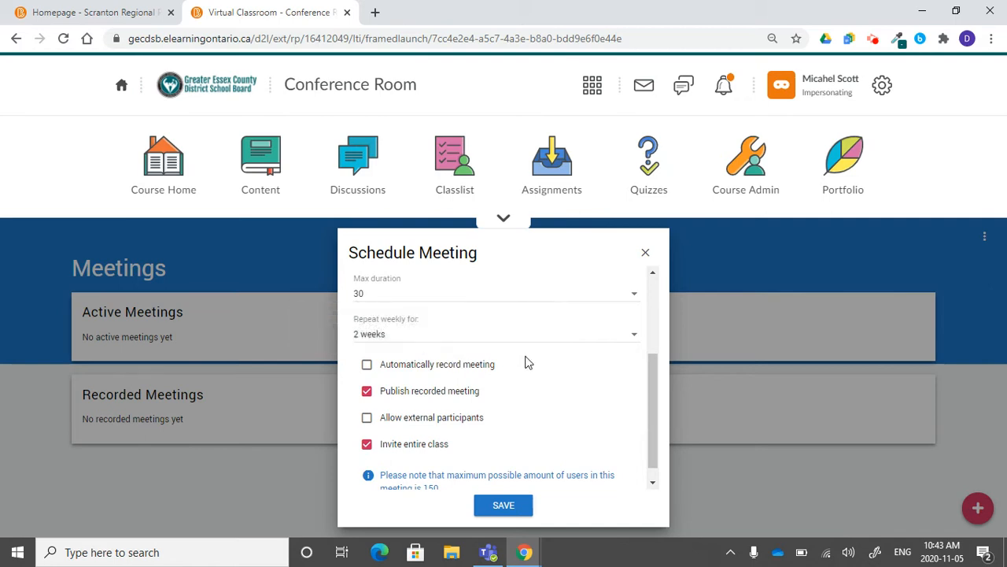
{"action": "left_click_drag", "start_coordinate": [655, 387], "coordinate": [656, 394]}
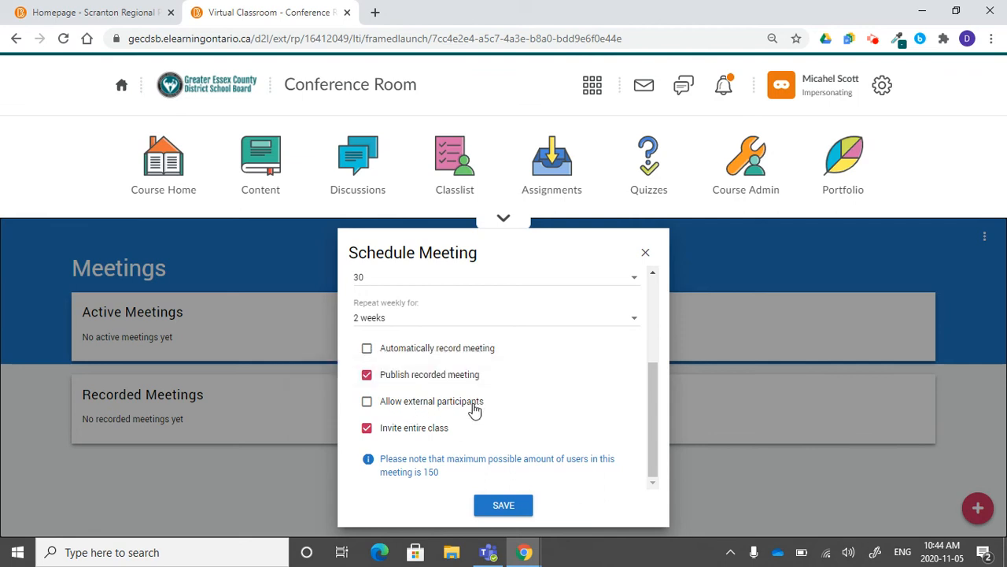
{"action": "left_click", "coordinate": [366, 402]}
{"action": "left_click", "coordinate": [366, 402]}
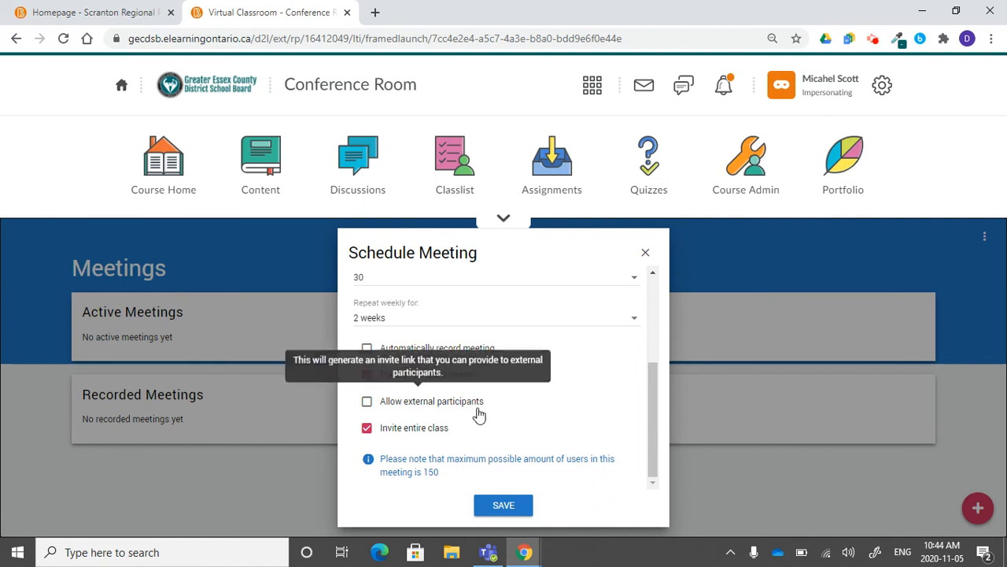
{"action": "left_click", "coordinate": [368, 429]}
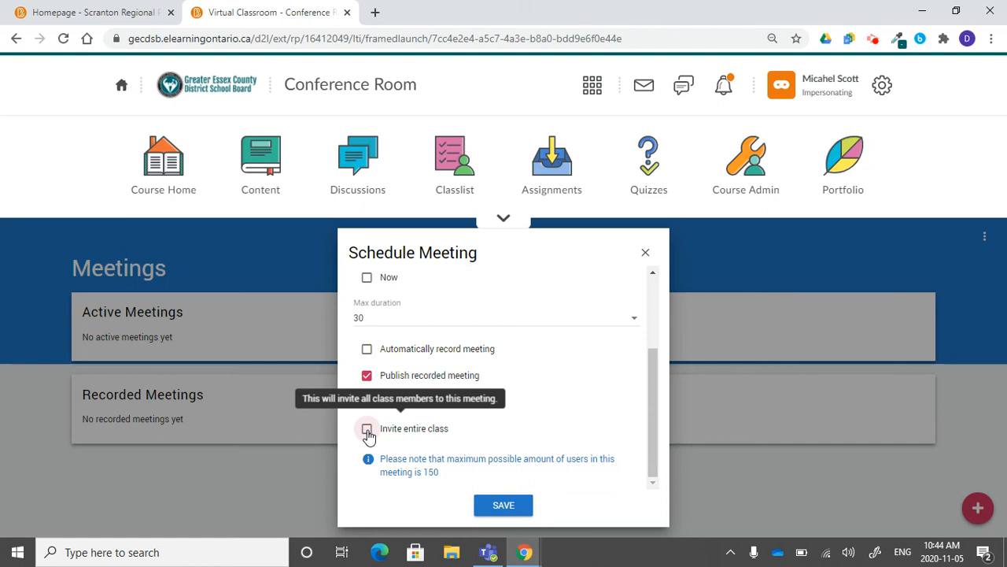
{"action": "left_click", "coordinate": [367, 431]}
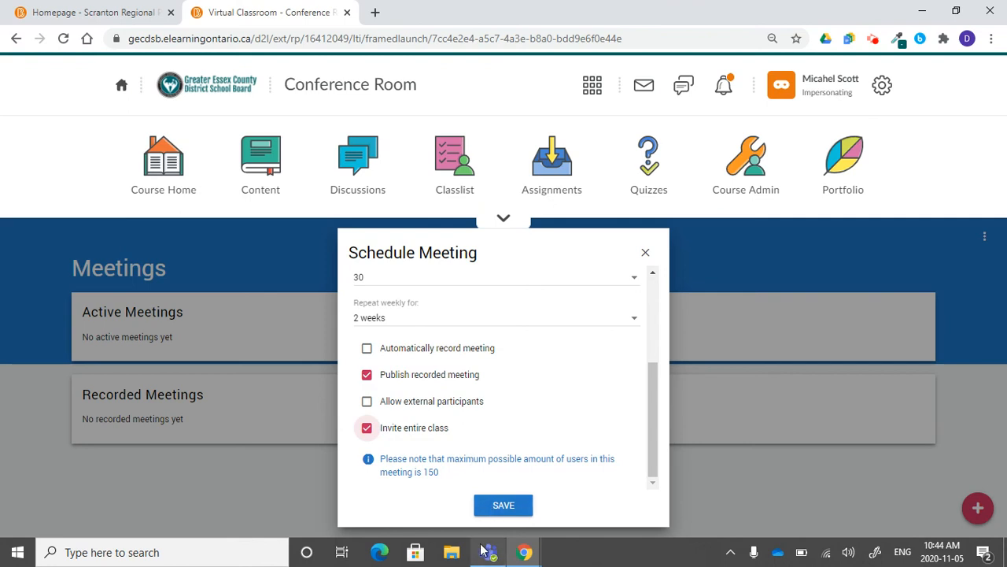
- Save the scheduled meeting
{"action": "left_click", "coordinate": [503, 509]}
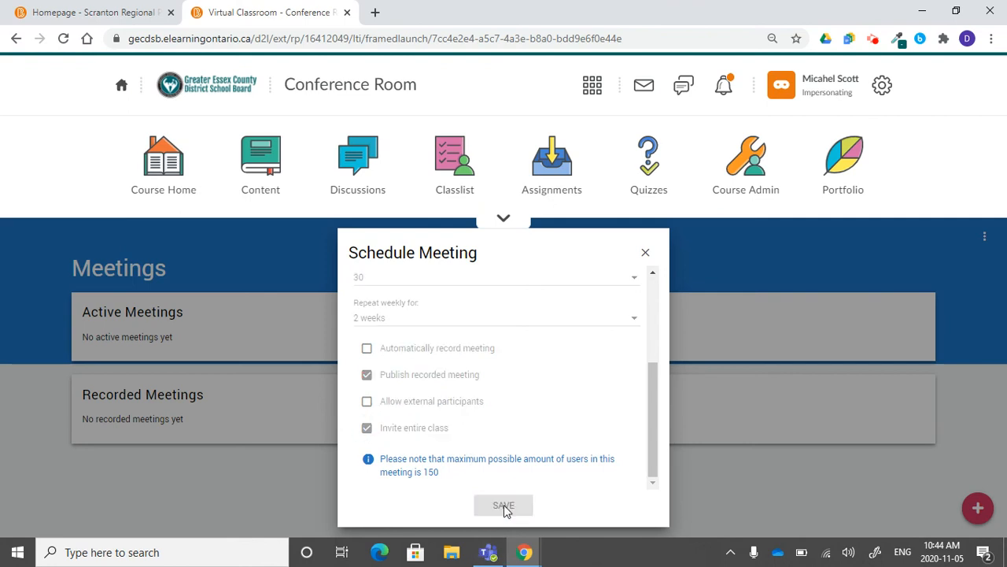